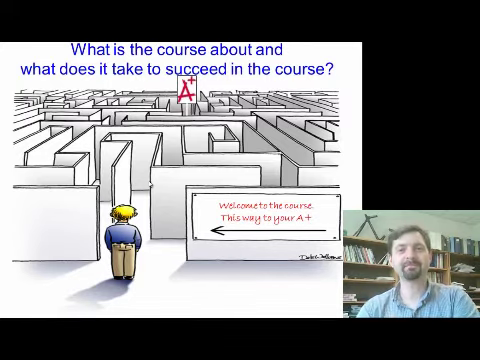
Advance the slideshow past the maze cartoon slide to the desert road photo
key("space")
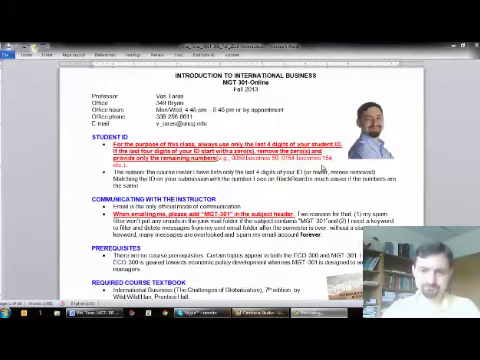
scroll(326, 165, "down", 3)
scroll(326, 165, "down", 3)
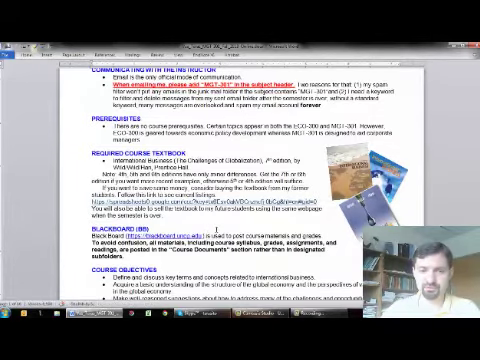
scroll(216, 231, "down", 3)
scroll(216, 231, "down", 3)
scroll(216, 233, "down", 4)
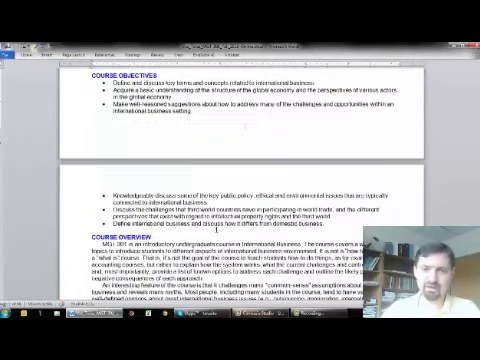
scroll(216, 233, "down", 4)
scroll(216, 233, "down", 4)
scroll(216, 233, "down", 2)
scroll(216, 231, "down", 4)
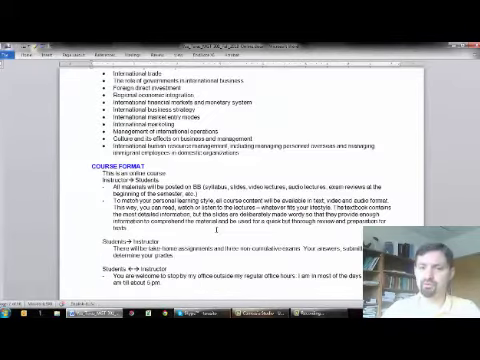
scroll(216, 231, "down", 3)
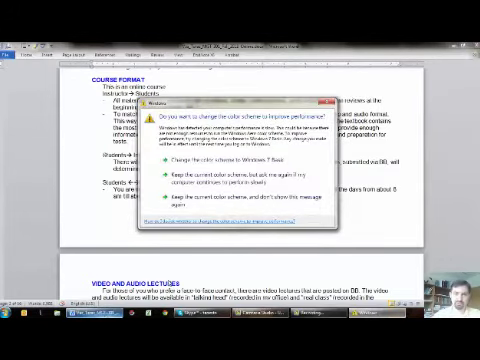
key("Escape")
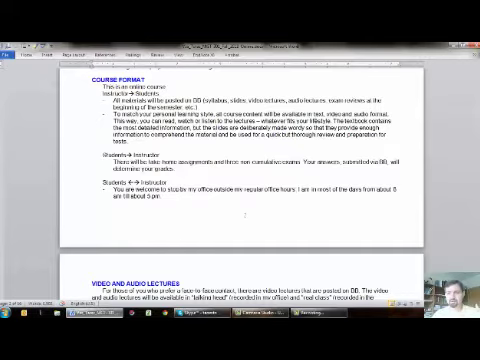
scroll(170, 110, "down", 2)
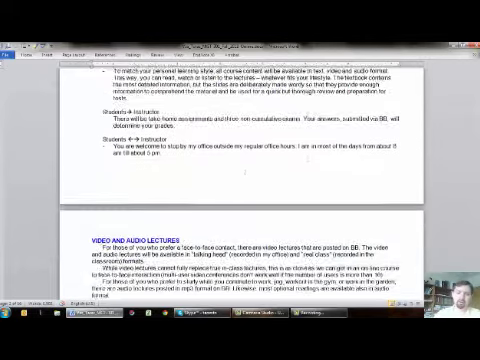
scroll(170, 110, "down", 5)
scroll(170, 110, "down", 5)
scroll(170, 110, "up", 2)
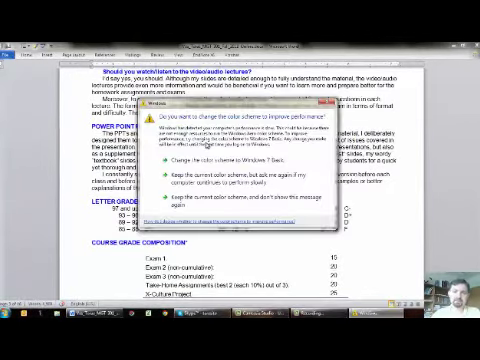
Keep the current colour scheme to dismiss the Windows prompt over the syllabus
left_click(325, 103)
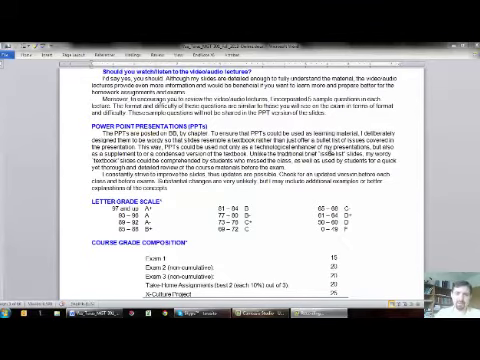
scroll(324, 108, "down", 3)
scroll(328, 165, "down", 3)
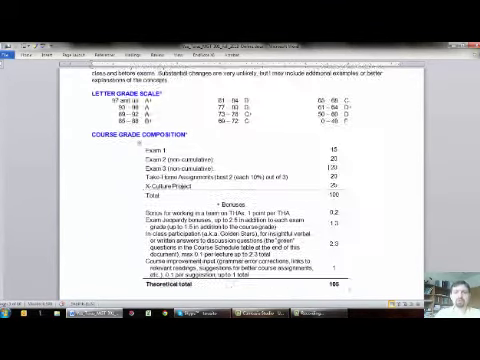
scroll(328, 165, "down", 2)
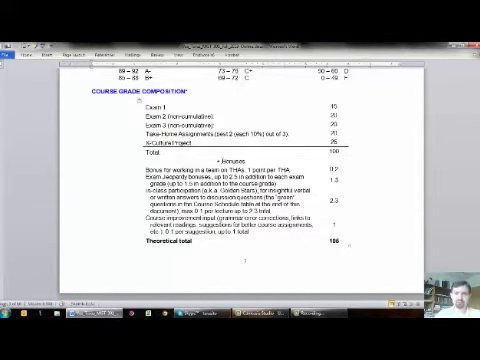
scroll(210, 155, "down", 5)
scroll(210, 155, "down", 5)
scroll(210, 155, "down", 3)
scroll(210, 155, "down", 2)
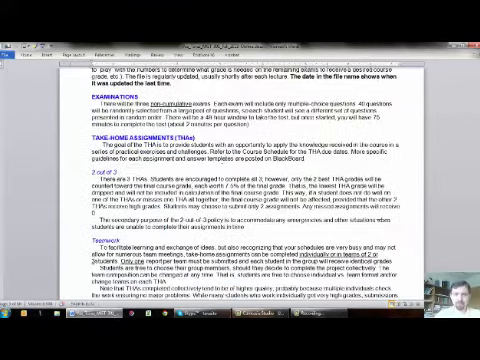
scroll(210, 155, "down", 2)
scroll(218, 158, "up", 7)
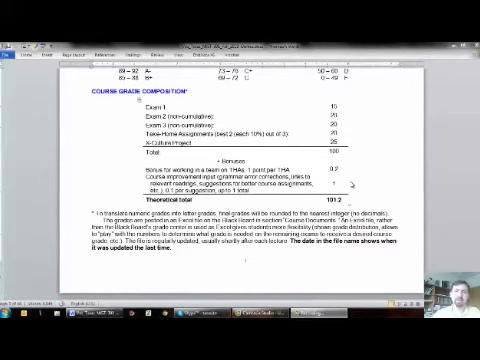
Dismiss the colour-scheme performance prompt over the Examinations and Take-Home Assignments sections
left_click(334, 181)
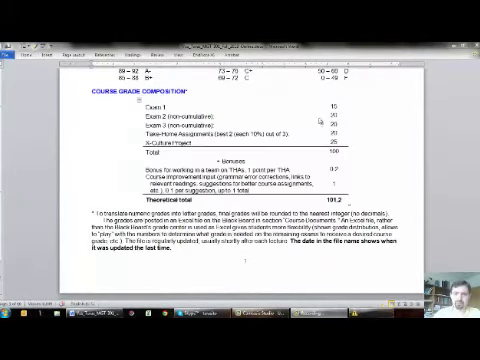
scroll(300, 150, "down", 3)
scroll(300, 150, "down", 5)
scroll(300, 150, "down", 1)
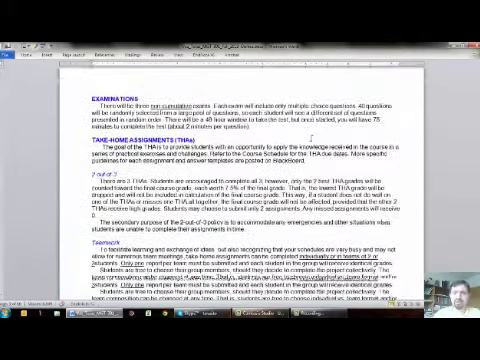
scroll(300, 150, "down", 1)
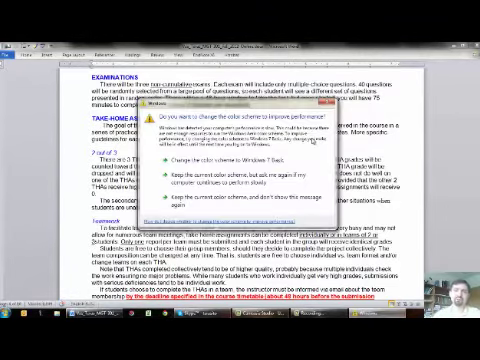
key("Escape")
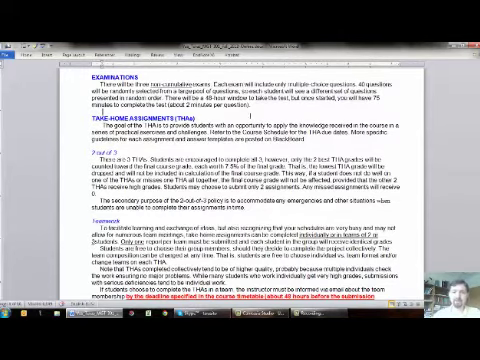
scroll(250, 150, "down", 5)
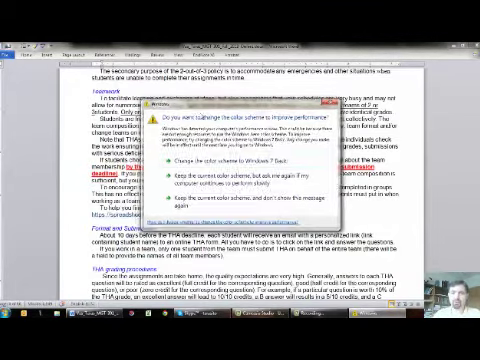
Drag the colour-scheme prompt off the Teamwork section of the syllabus
left_click_drag(160, 103, 470, 236)
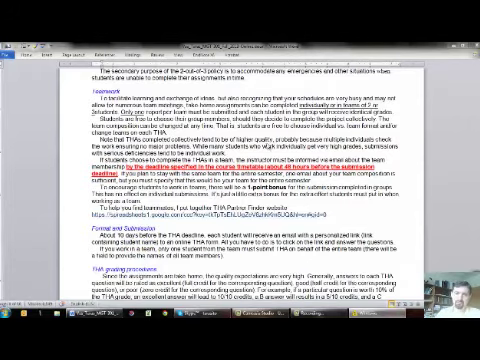
scroll(267, 146, "down", 5)
scroll(267, 146, "down", 5)
scroll(267, 146, "down", 3)
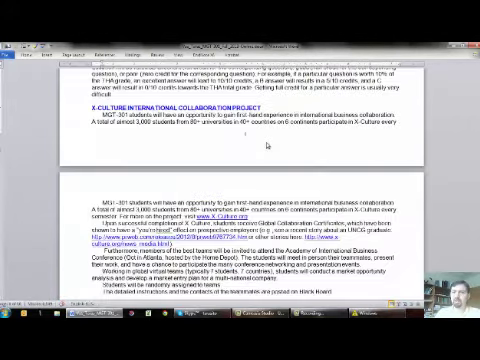
scroll(267, 146, "down", 1)
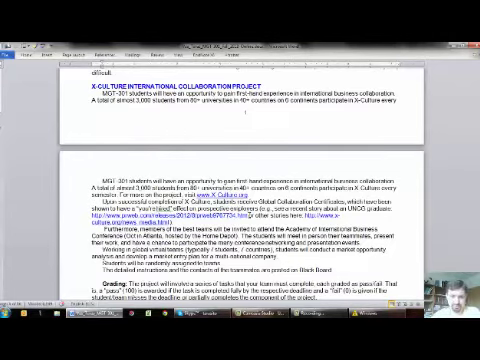
scroll(243, 200, "down", 1)
scroll(243, 200, "down", 2)
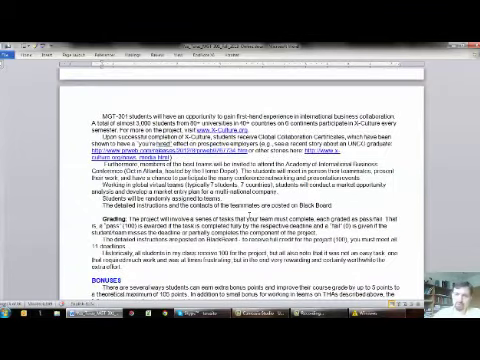
scroll(243, 200, "down", 2)
scroll(243, 200, "down", 2)
scroll(243, 200, "down", 2)
scroll(243, 200, "up", 1)
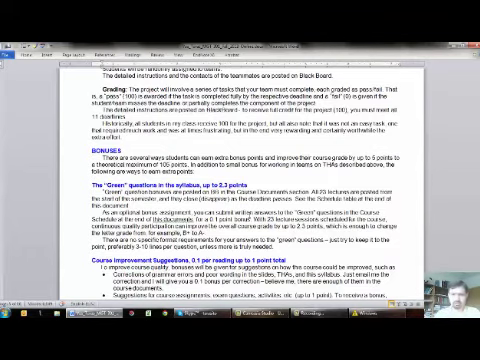
scroll(466, 118, "down", 2)
scroll(466, 118, "down", 2)
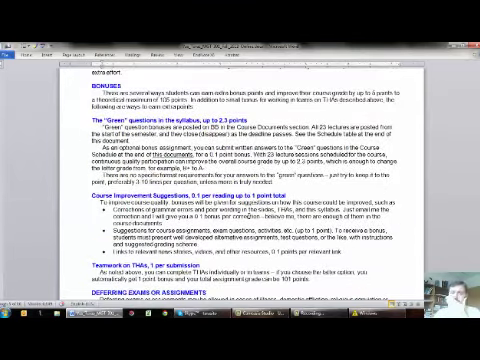
scroll(466, 118, "down", 8)
scroll(466, 118, "down", 8)
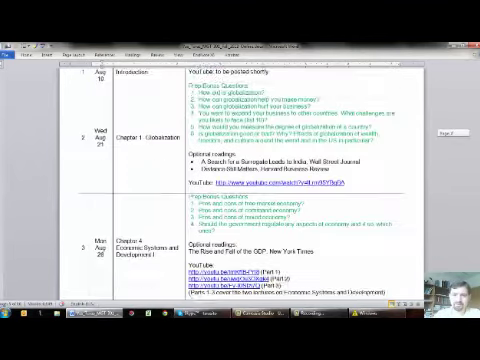
scroll(466, 118, "down", 4)
scroll(466, 118, "up", 3)
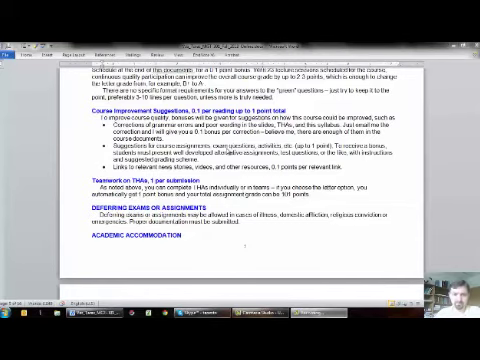
scroll(228, 154, "down", 10)
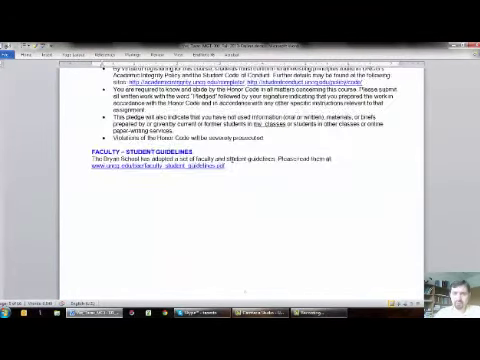
scroll(228, 154, "down", 10)
scroll(228, 154, "down", 10)
scroll(228, 154, "down", 10)
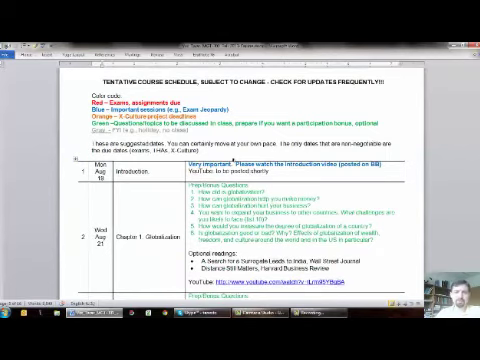
scroll(228, 154, "up", 5)
scroll(228, 154, "up", 10)
scroll(228, 154, "up", 5)
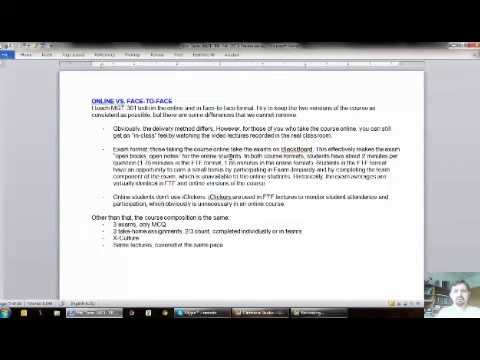
Drag the colour-scheme prompt toward the bottom-right, clear of the Online vs. Face-to-Face section
left_click_drag(171, 102, 478, 340)
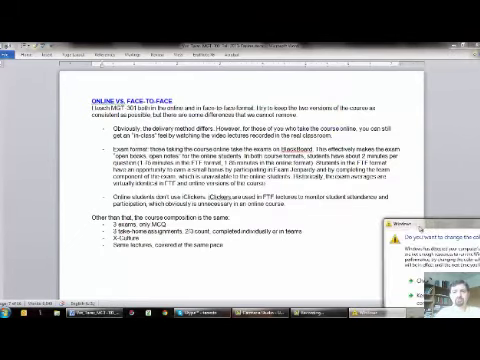